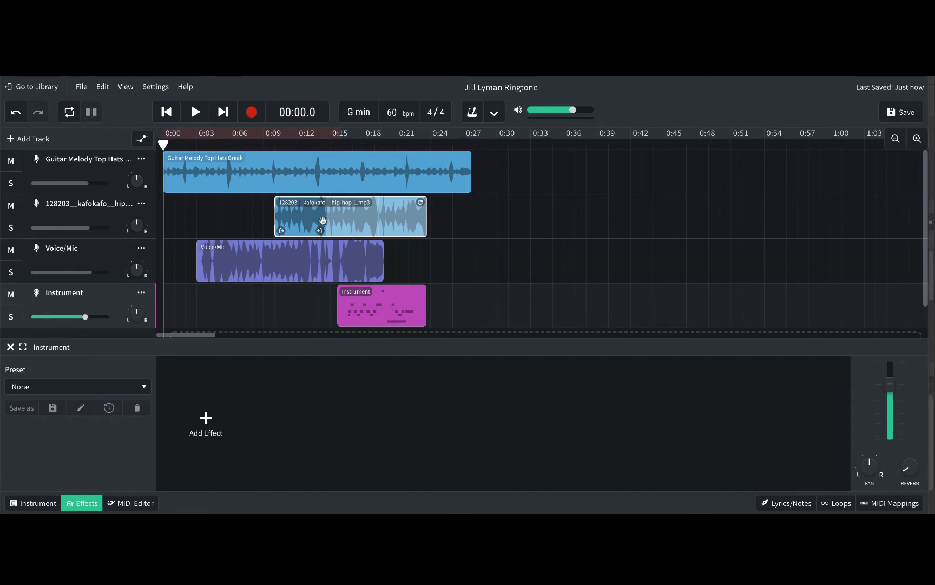
Move the hip-hop-1.mp3 clip onto the guitar melody track, and return it to its own track starting at about 0:09.
click(362, 219)
drag(363, 219, 579, 172)
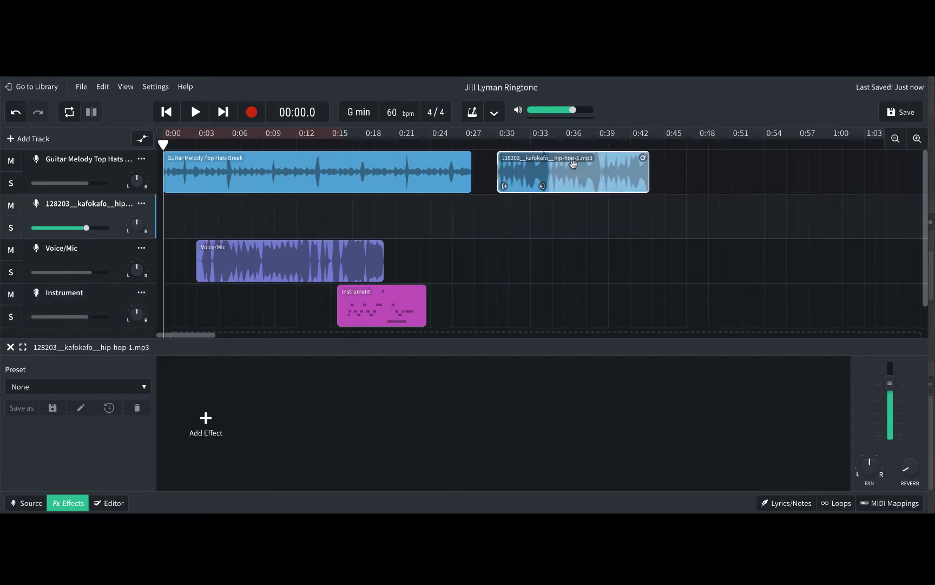
key(ctrl+z)
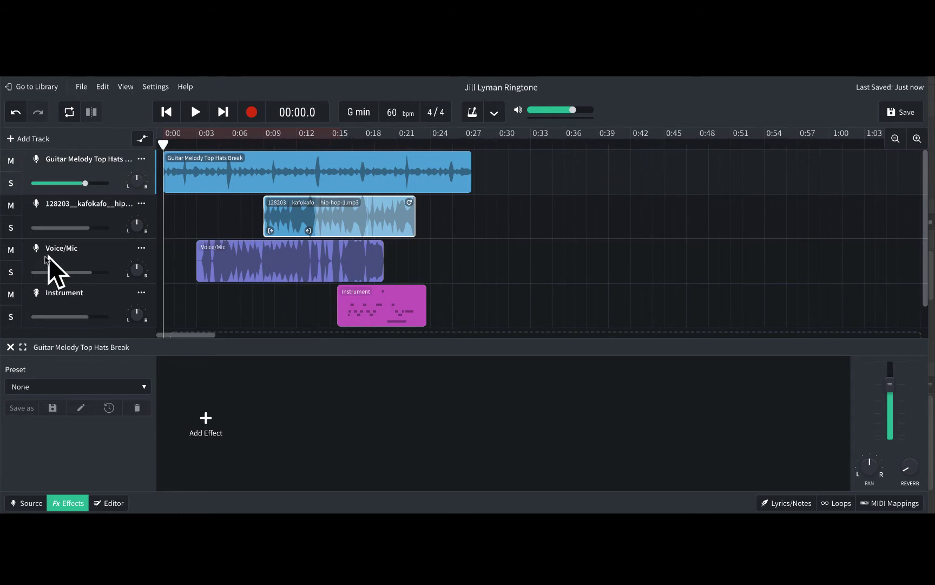
Rename the Instrument track to Guitar Instrument and prefix the Guitar Melody Top Hats Break track name with Program.
click(64, 296)
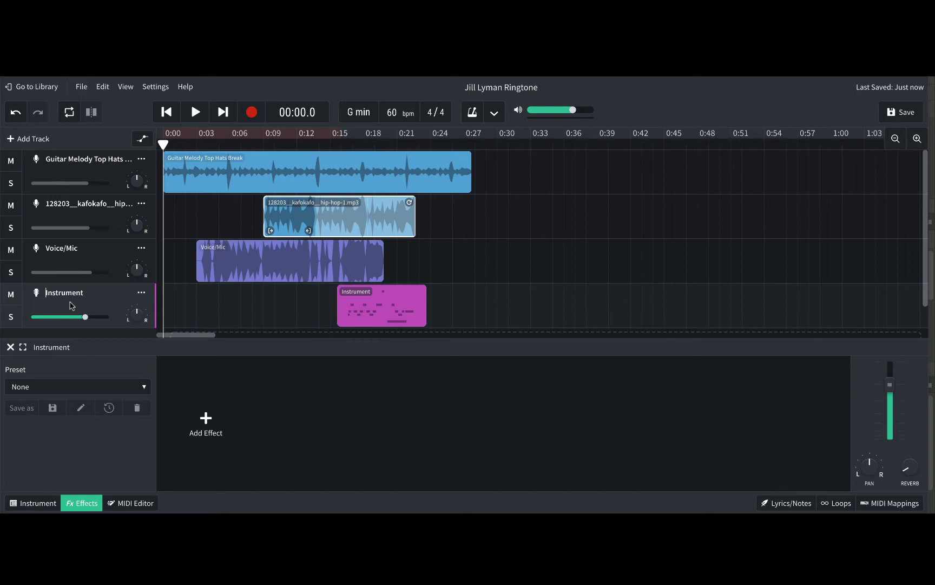
text(Guitar)
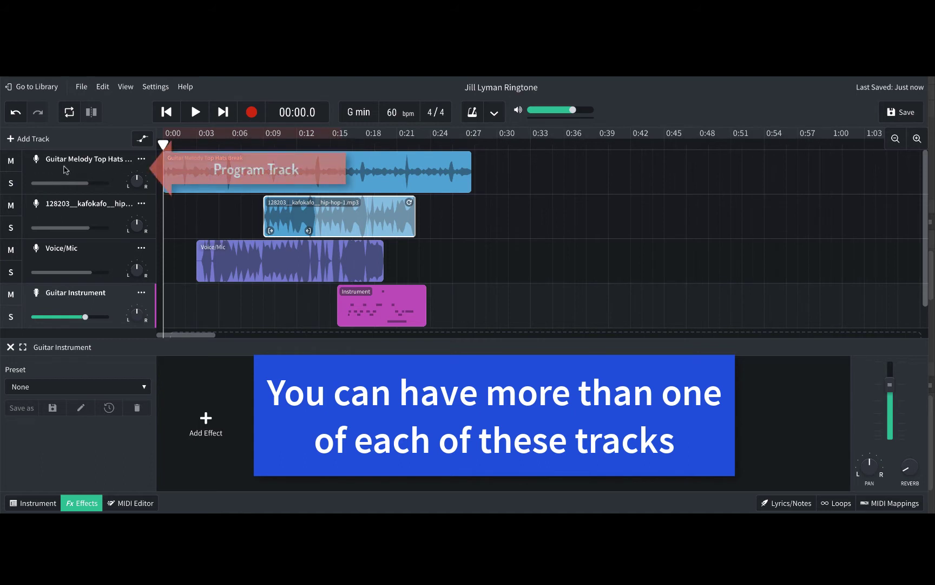
double_click(48, 158)
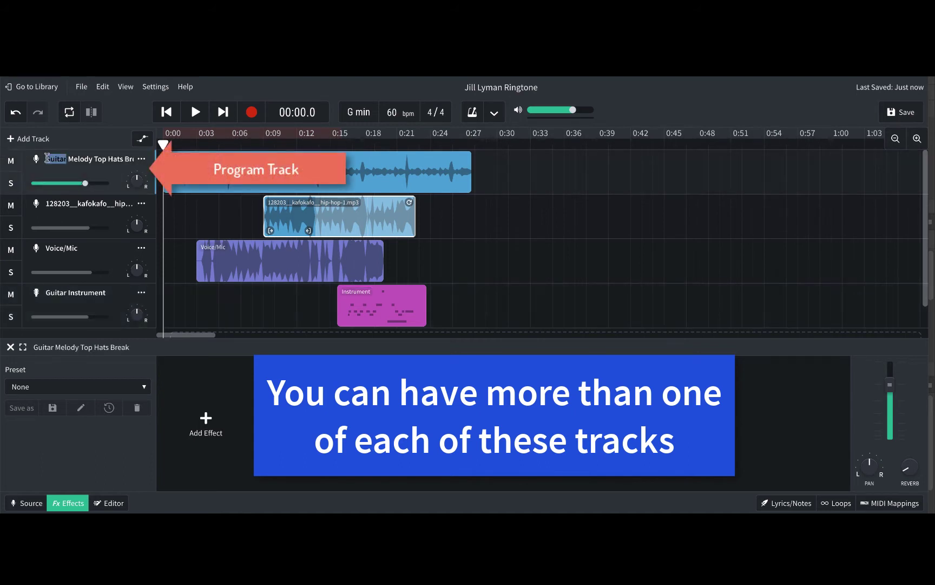
click(47, 158)
text(Program)
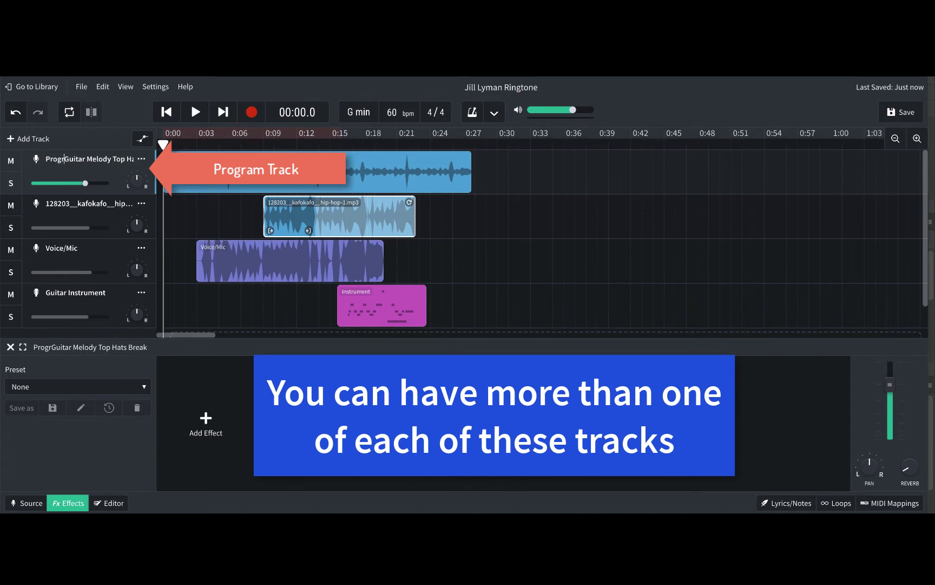
Prefix the name of the downloaded hip-hop track with DL.
double_click(47, 203)
click(47, 204)
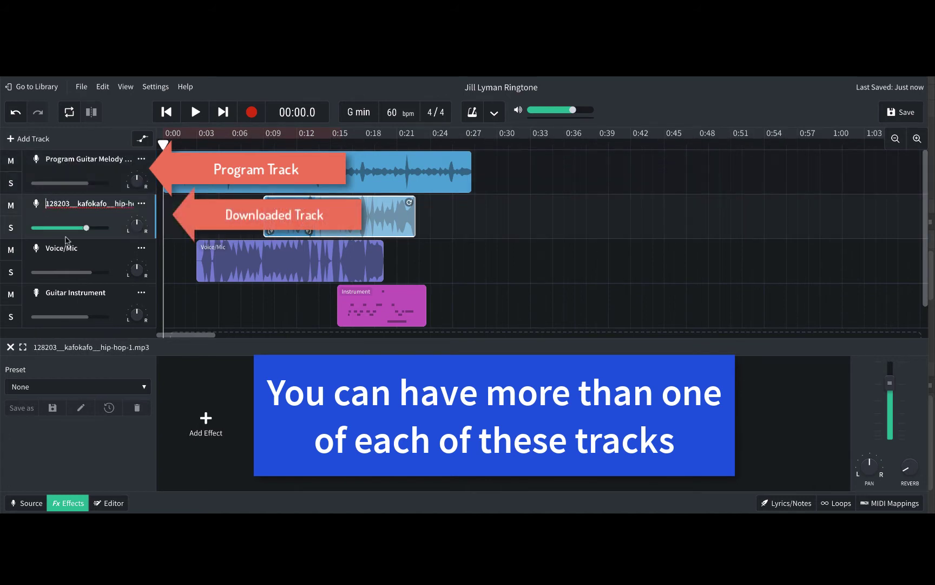
text(DL)
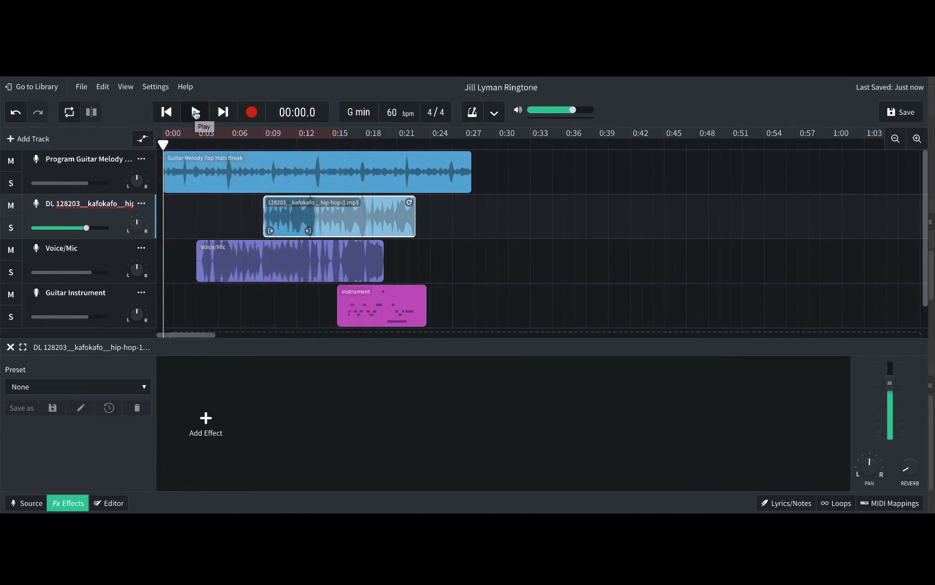
Play the mix from the beginning to about 0:08 and check the master output level for red peaks.
click(196, 113)
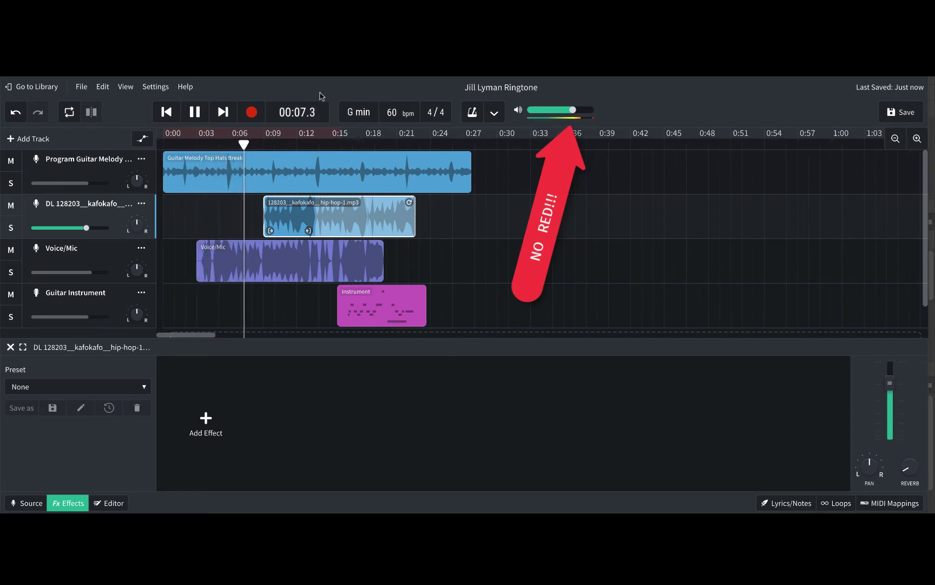
click(194, 111)
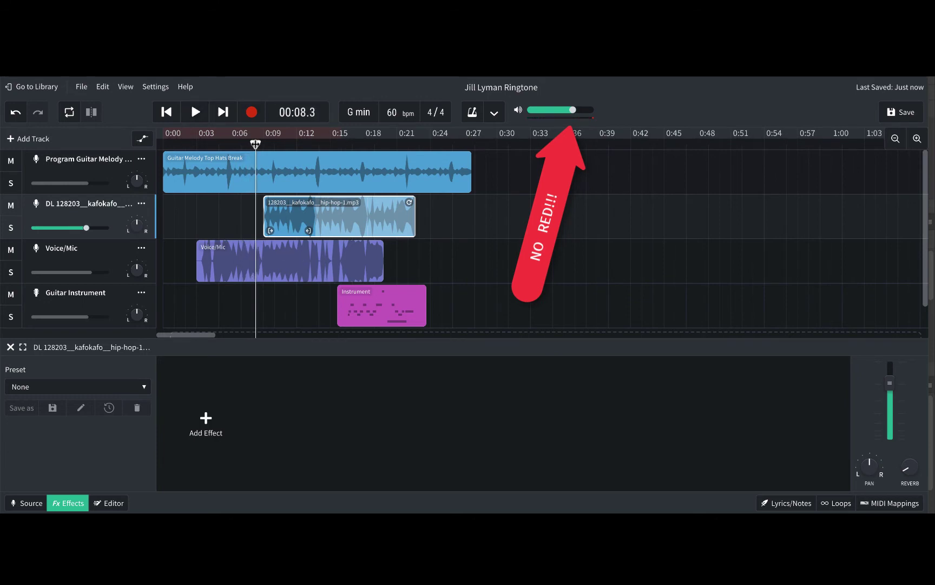
Show track automation and add five volume points on the Voice/Mic track between about 0:02 and 0:11, lowering it to about -13.3 dB.
click(102, 254)
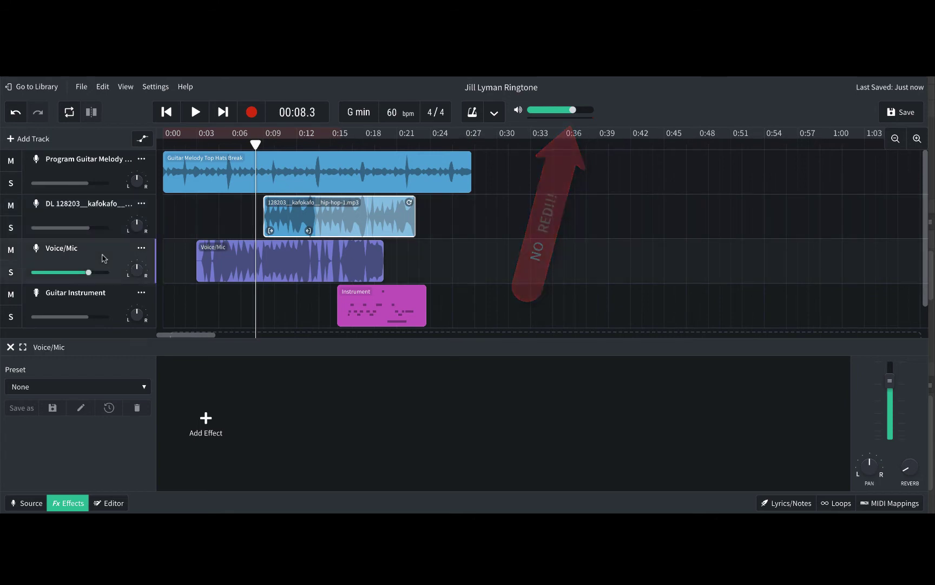
click(143, 142)
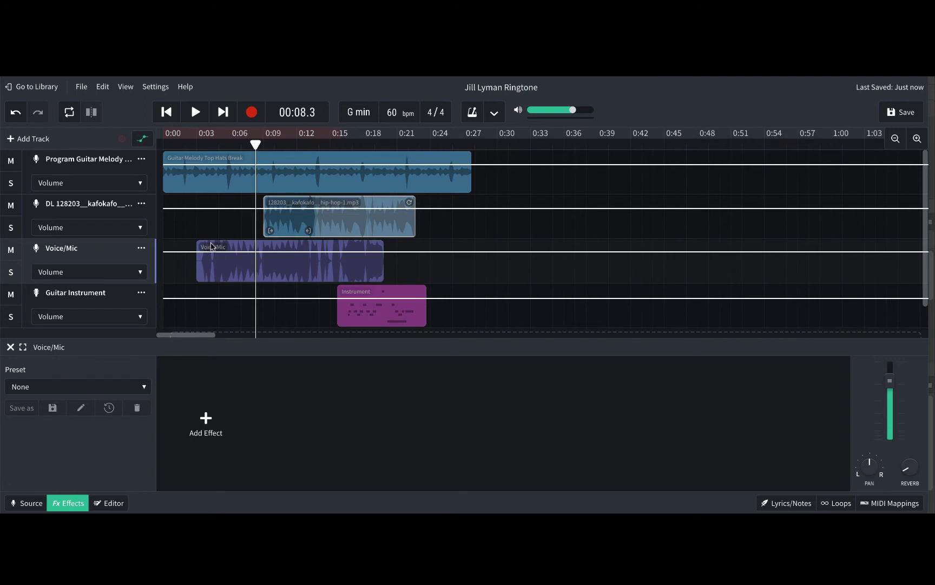
click(189, 253)
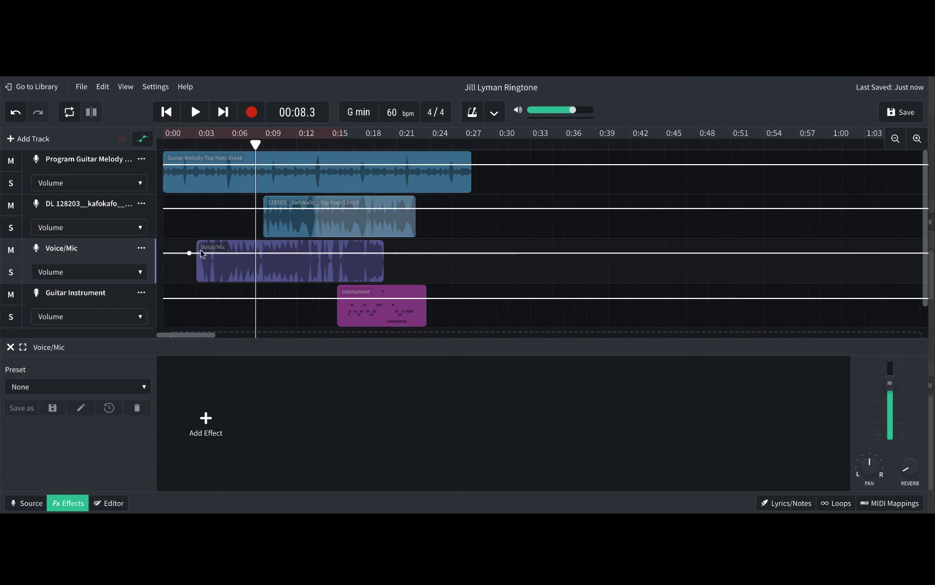
drag(201, 254, 284, 268)
click(232, 268)
click(249, 267)
click(283, 266)
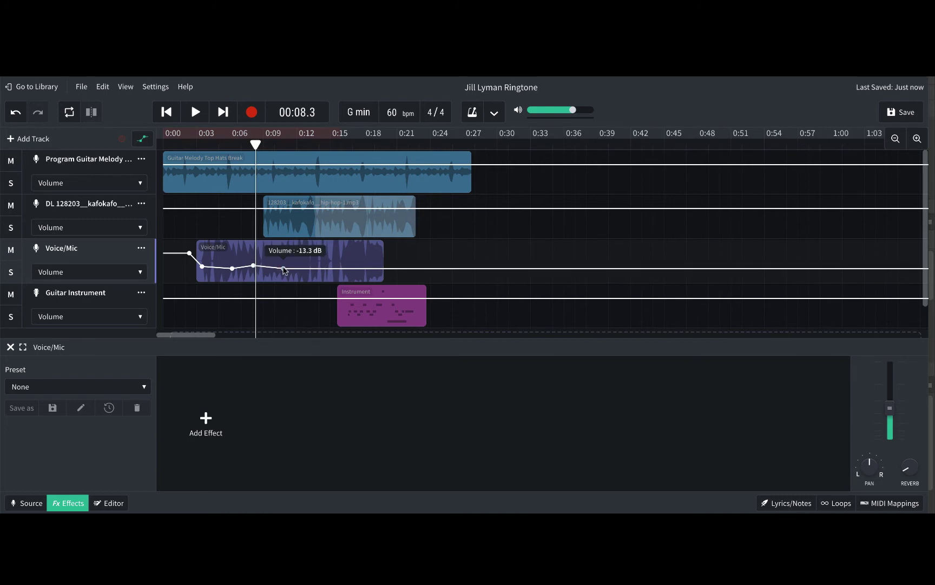
Lower the Guitar Instrument track's volume at the start of its clip with two automation points about one second apart.
click(337, 298)
click(347, 301)
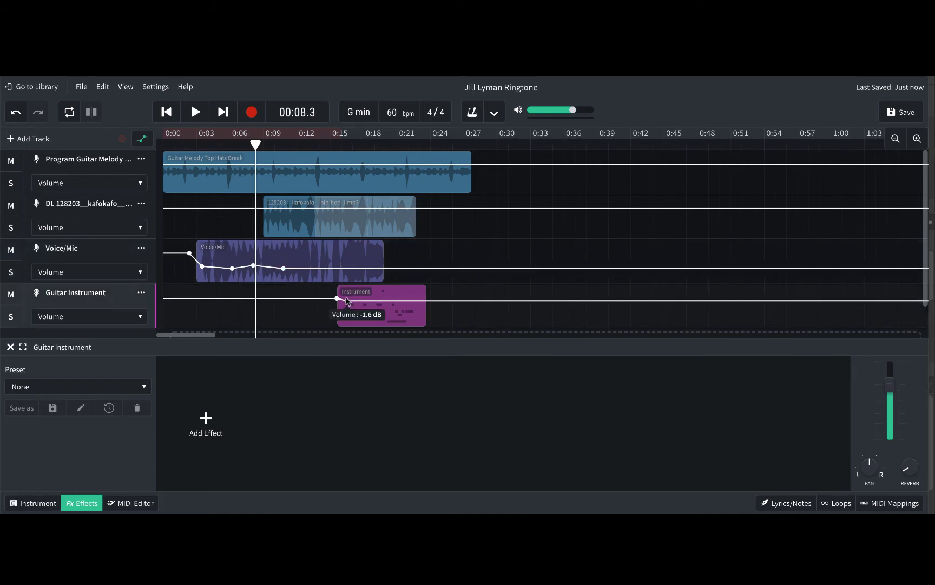
drag(347, 301, 347, 308)
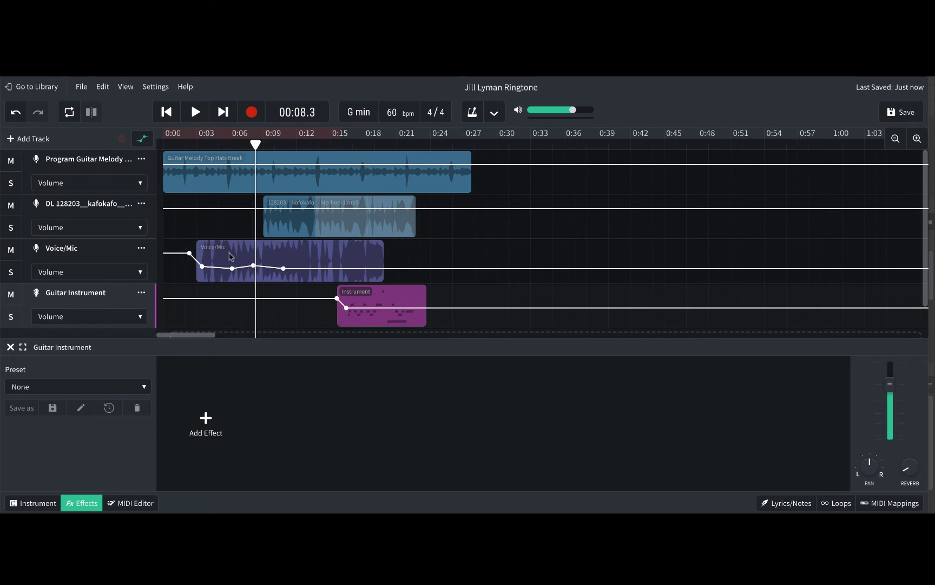
Lower the Program Guitar Melody volume between about 0:02 and 0:04, and fade in the DL hip-hop track where its clip begins.
click(191, 165)
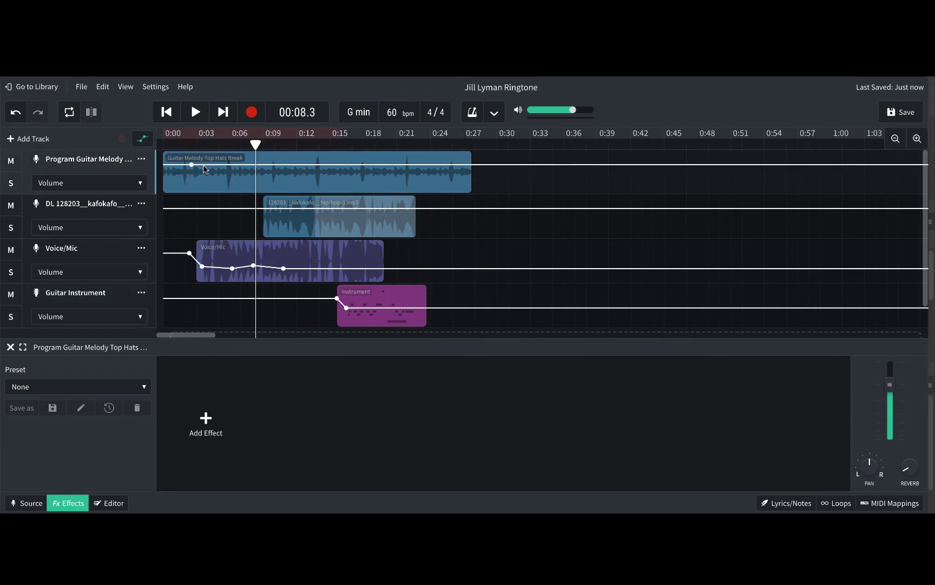
drag(204, 165, 205, 173)
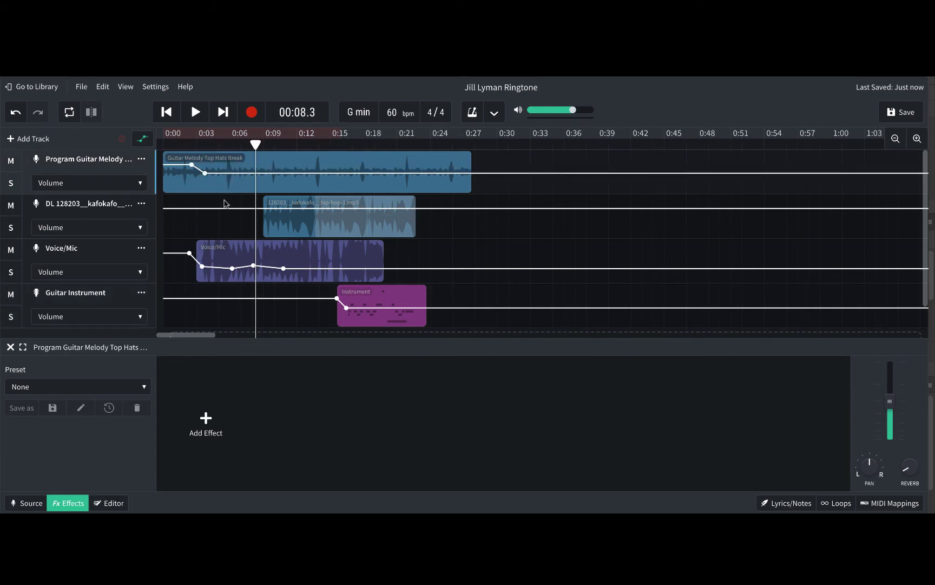
drag(261, 208, 285, 214)
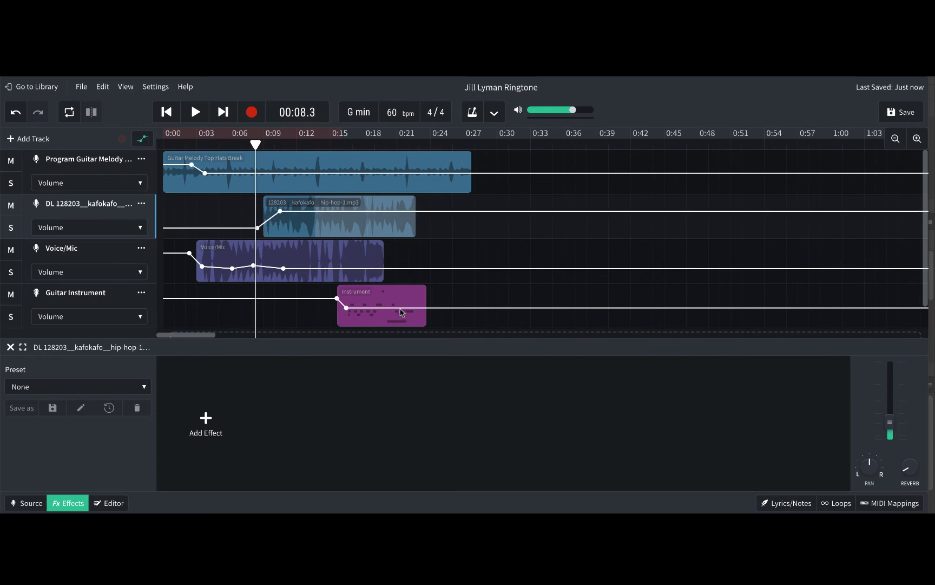
Fade out the Program Guitar Melody track with two volume points over about the last two seconds of its clip.
click(449, 174)
drag(453, 175, 475, 190)
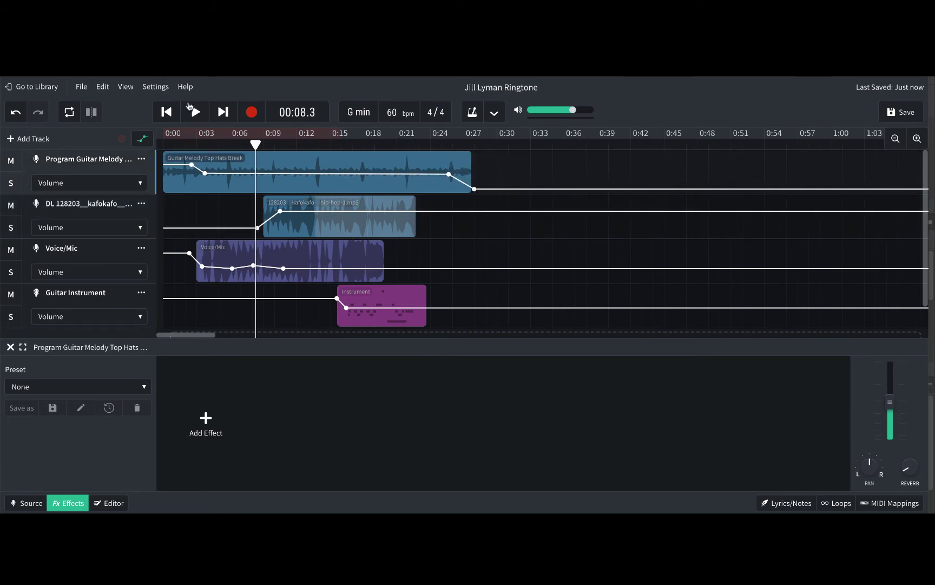
Play the adjusted mix from about 0:08 to 0:16 and check the master output level.
click(195, 112)
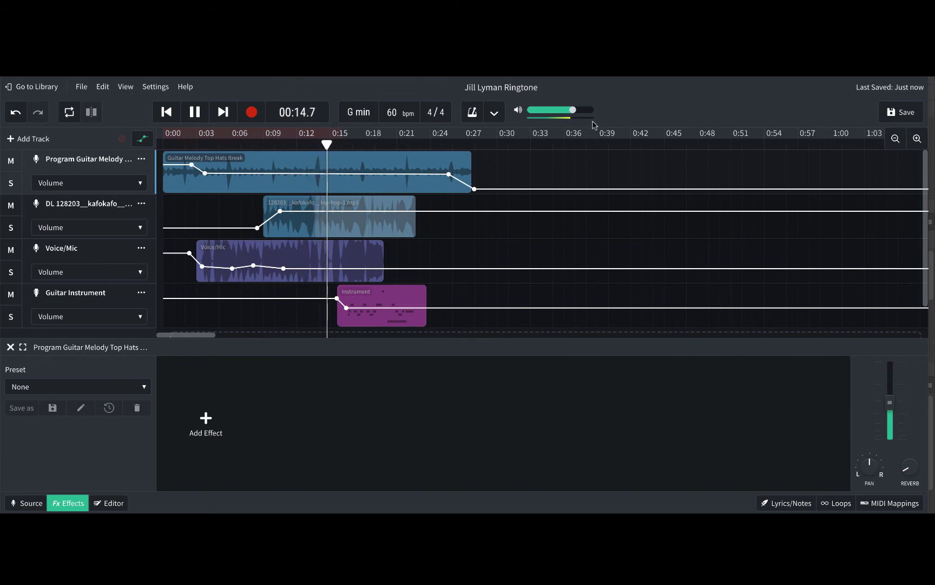
click(196, 112)
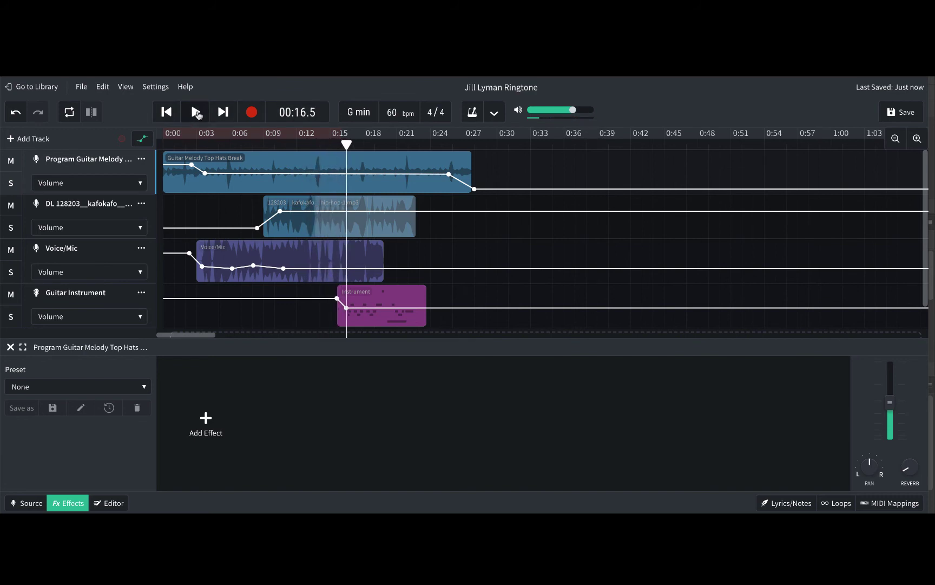
Hide the track automation and save the project.
click(142, 140)
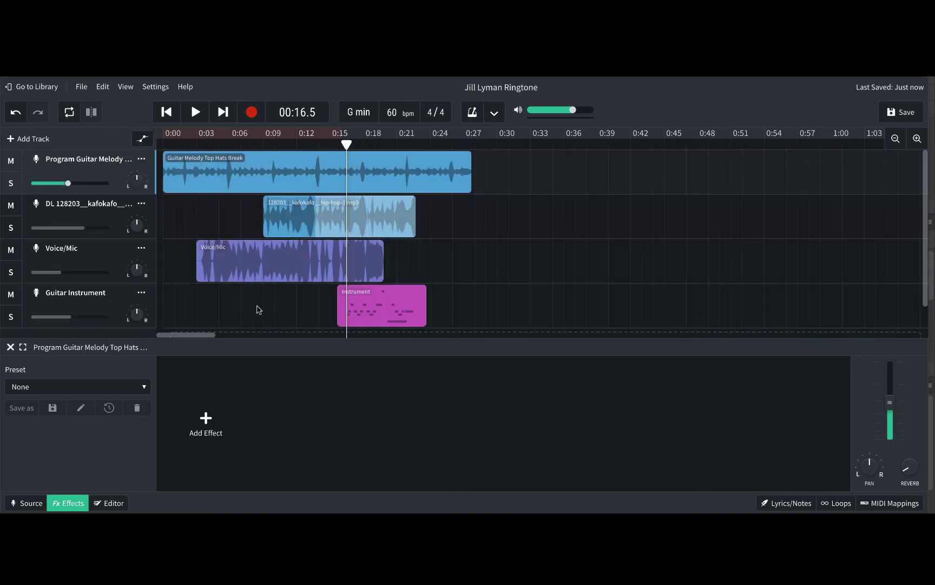
click(142, 140)
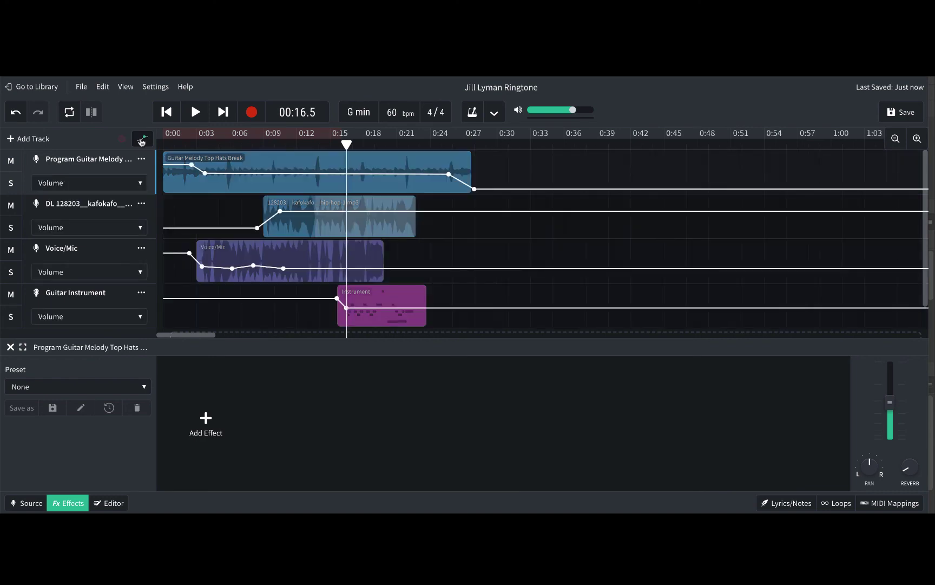
click(142, 141)
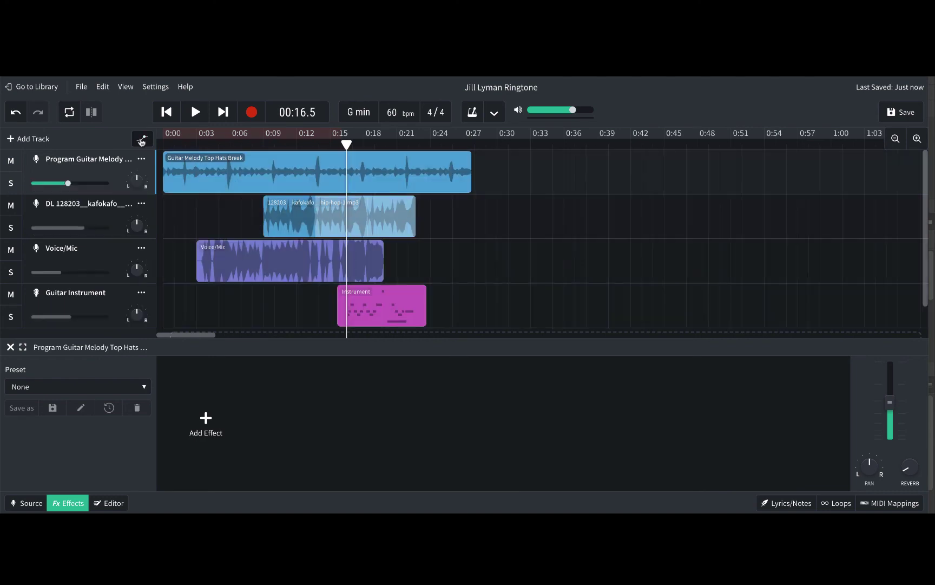
click(903, 112)
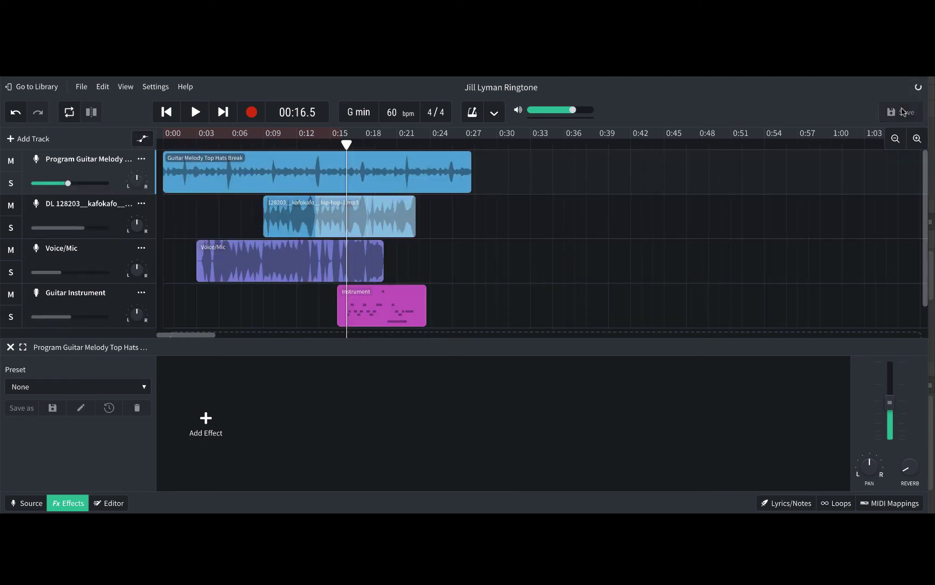